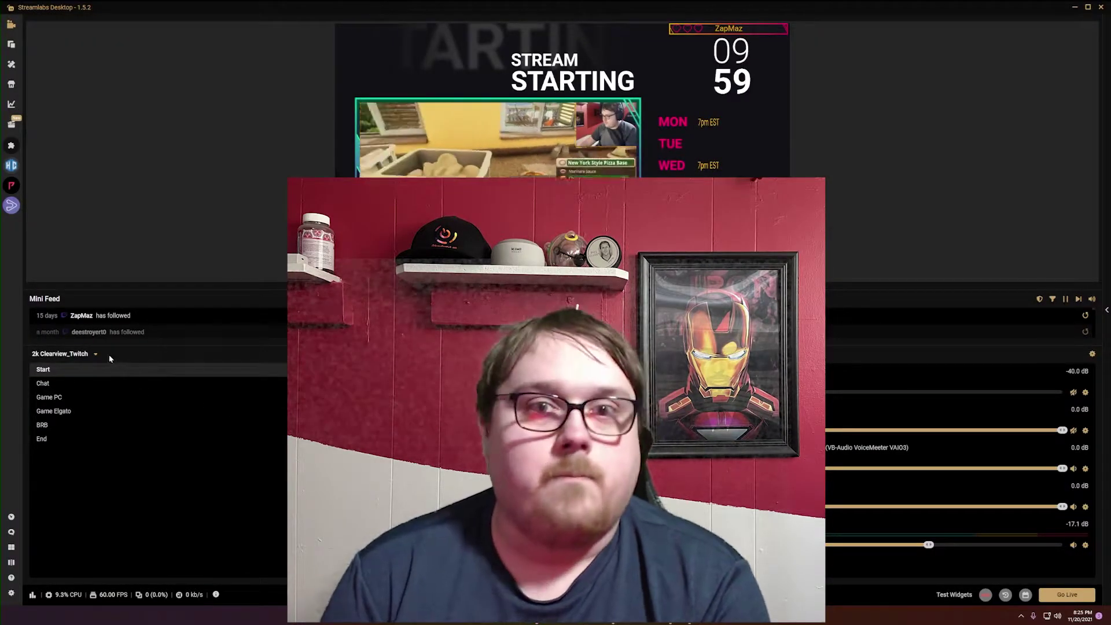
Step: Open the scene collection list and scroll through it to check 2k Clearview_Twitch
click(95, 354)
scroll(90, 418, up, 5)
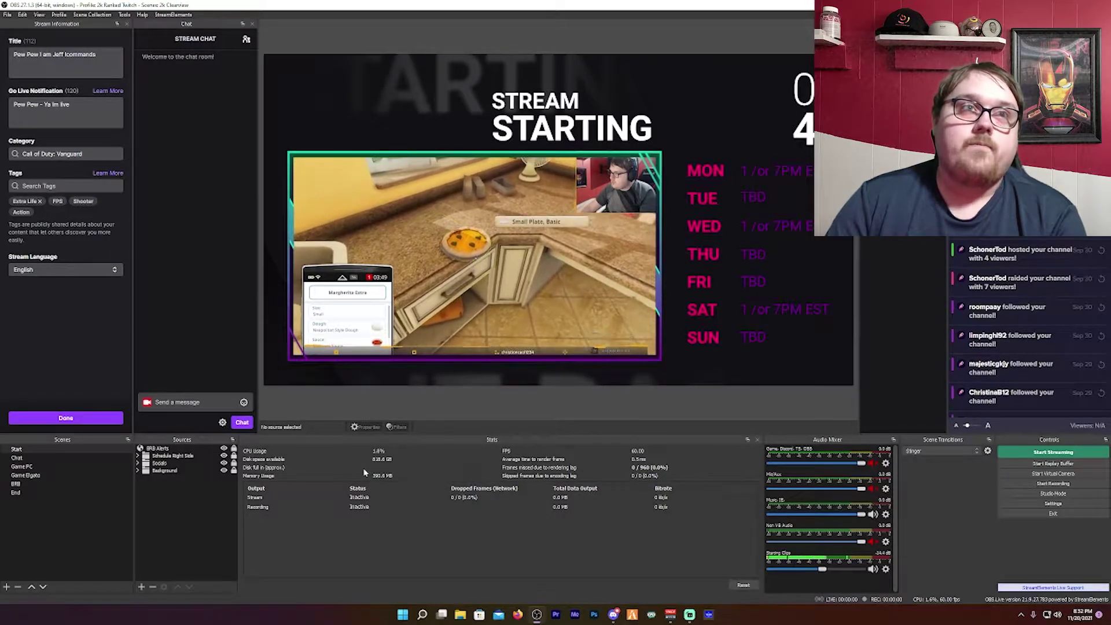
Step: Open the Scene Collection importer and scroll the Streamlabs list down to 2k Clearview_Twitch
click(92, 15)
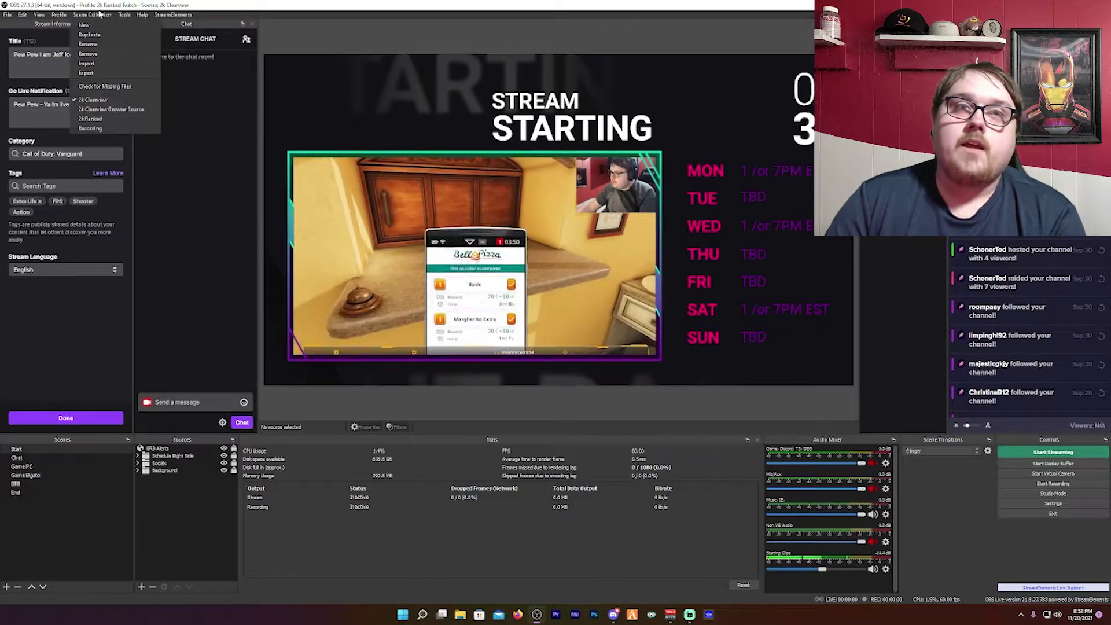
click(103, 63)
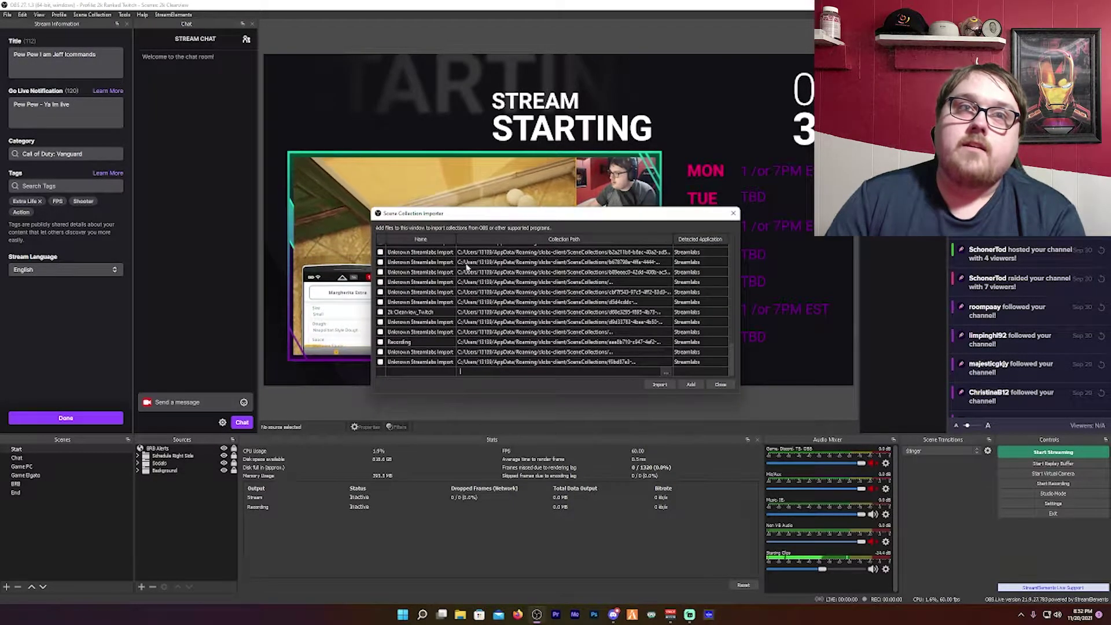
scroll(577, 350, up, 10)
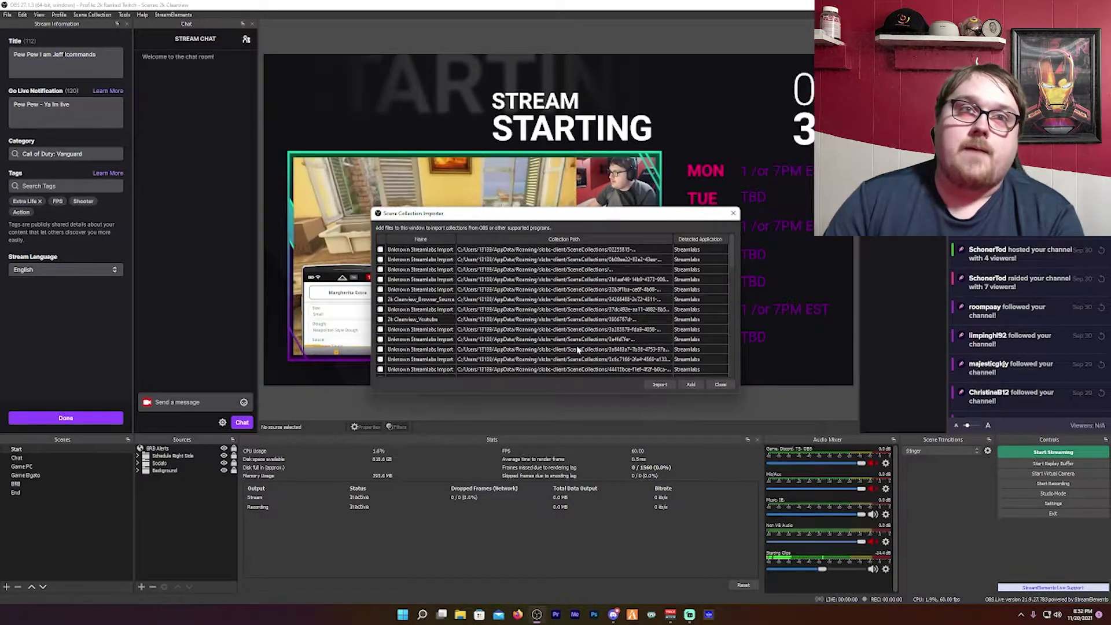
scroll(577, 349, down, 1)
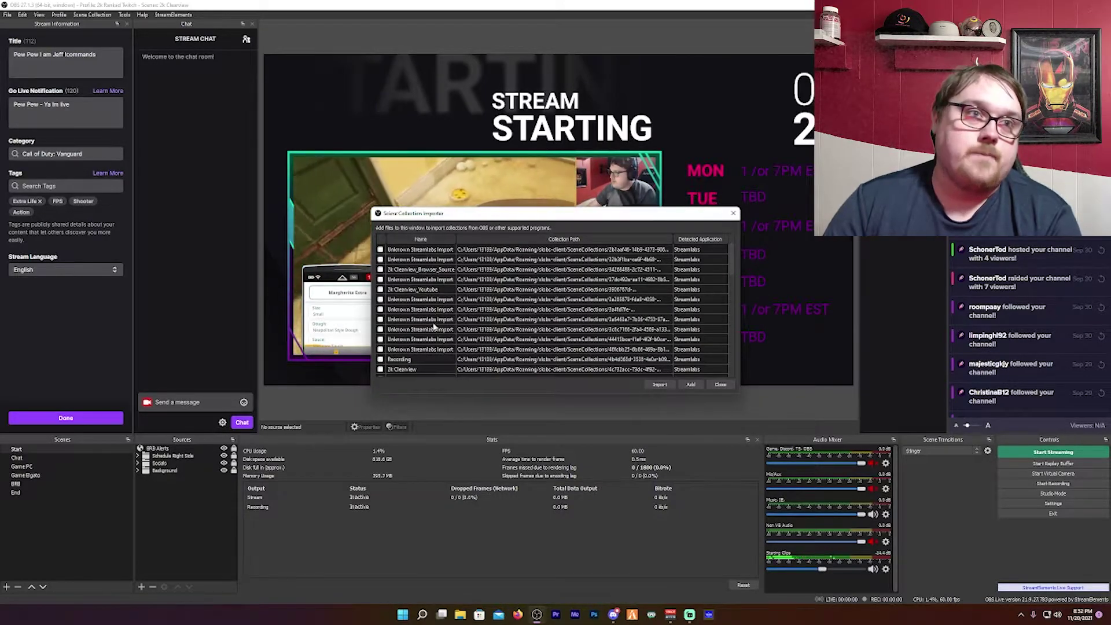
scroll(434, 327, down, 2)
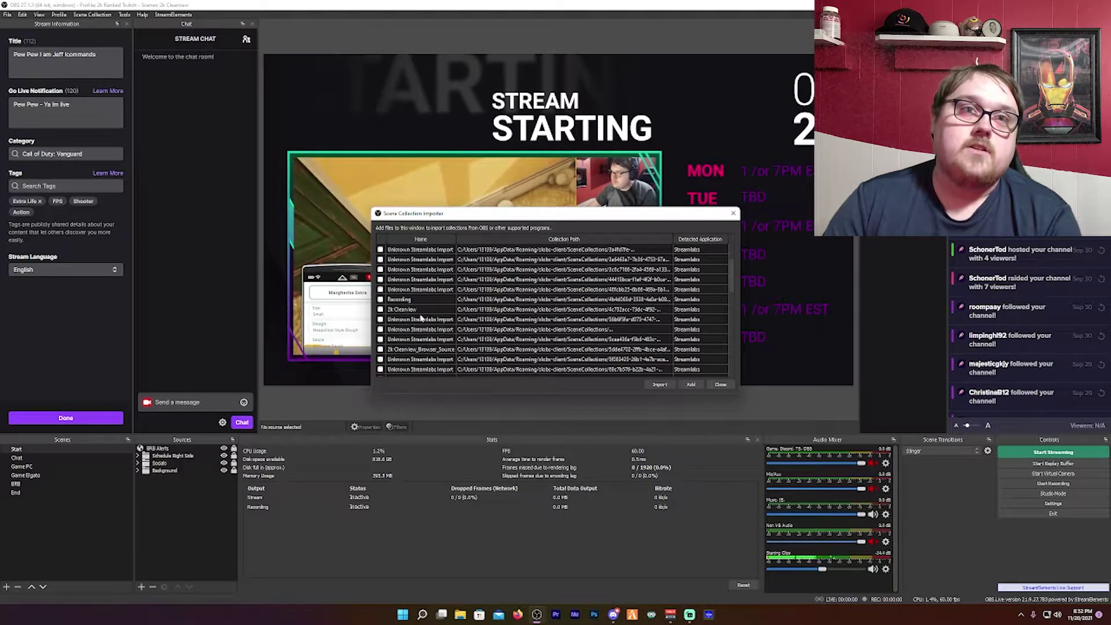
scroll(422, 318, down, 1)
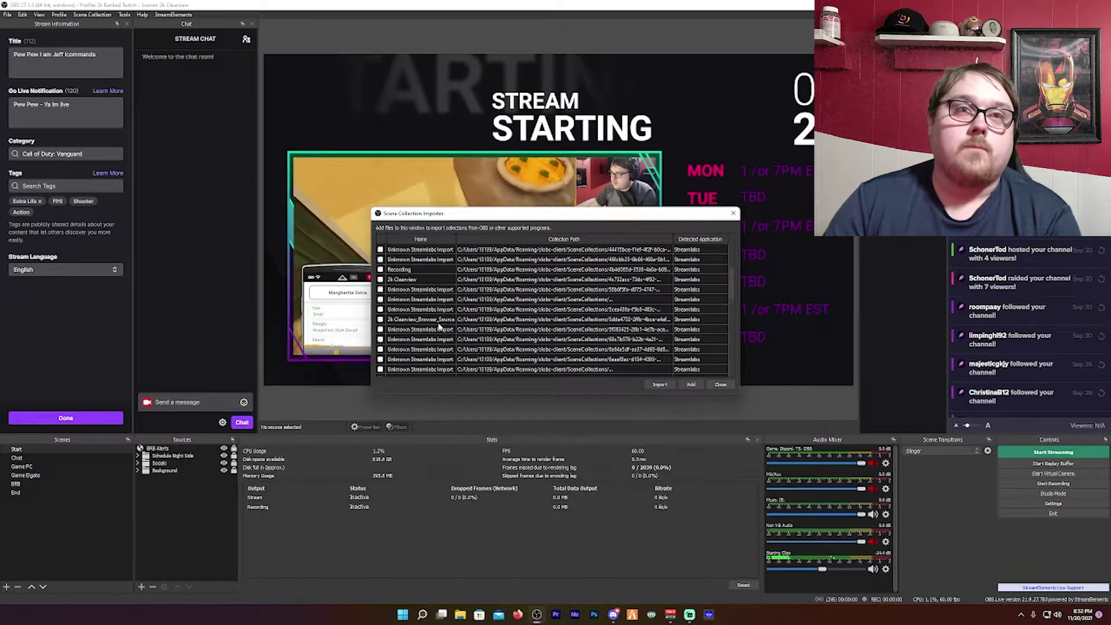
scroll(439, 328, down, 4)
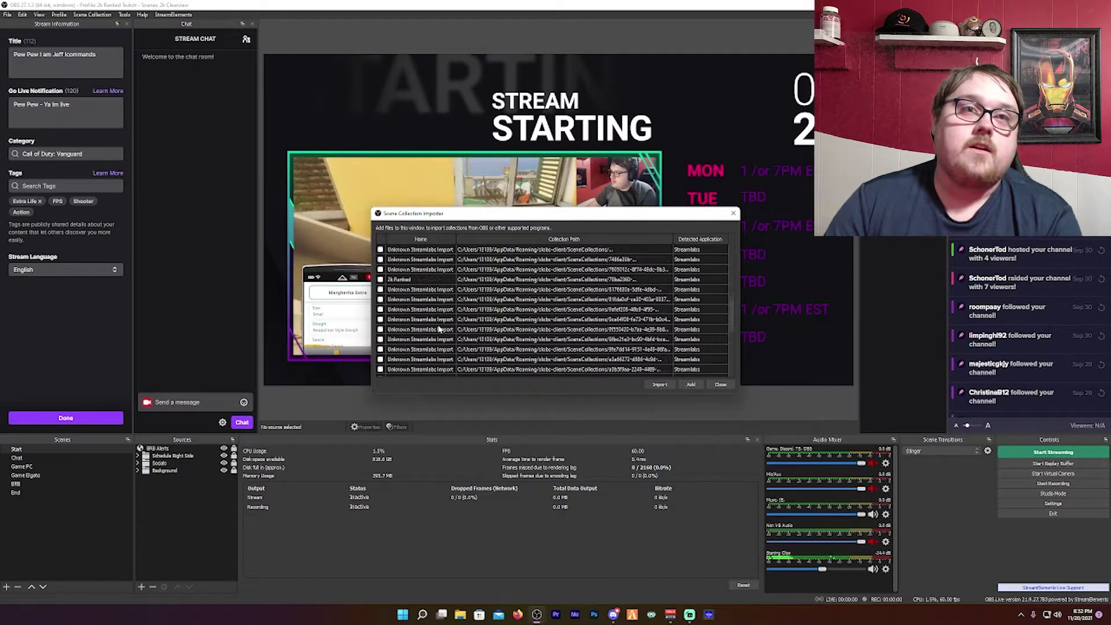
scroll(439, 328, down, 3)
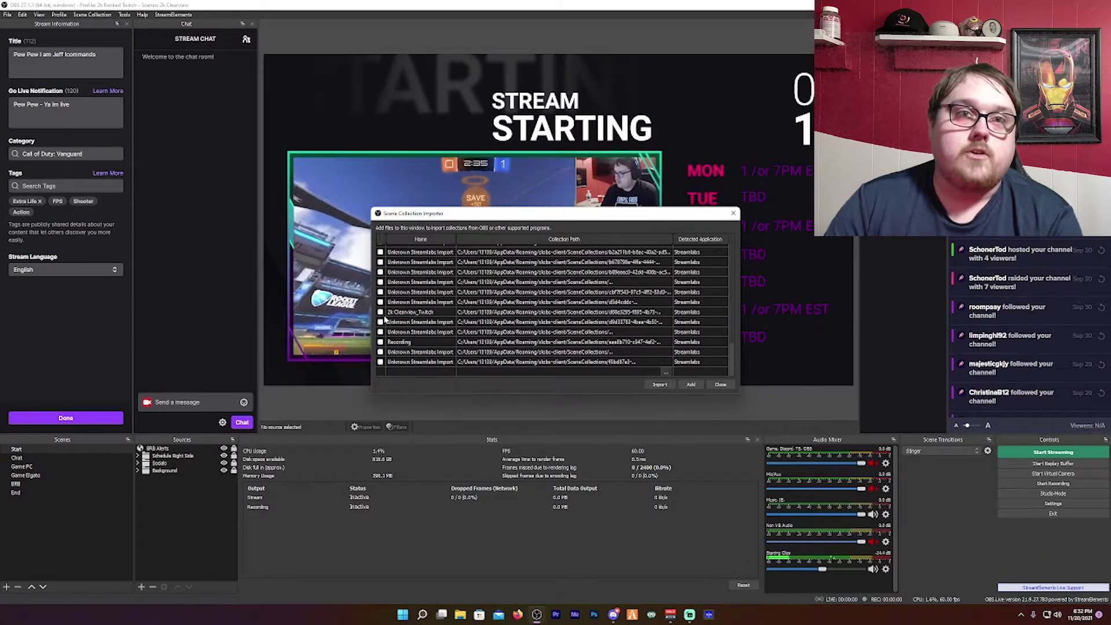
Step: Import 2k Clearview_Twitch, switch to that collection, and collapse its Schedule Box group
click(669, 386)
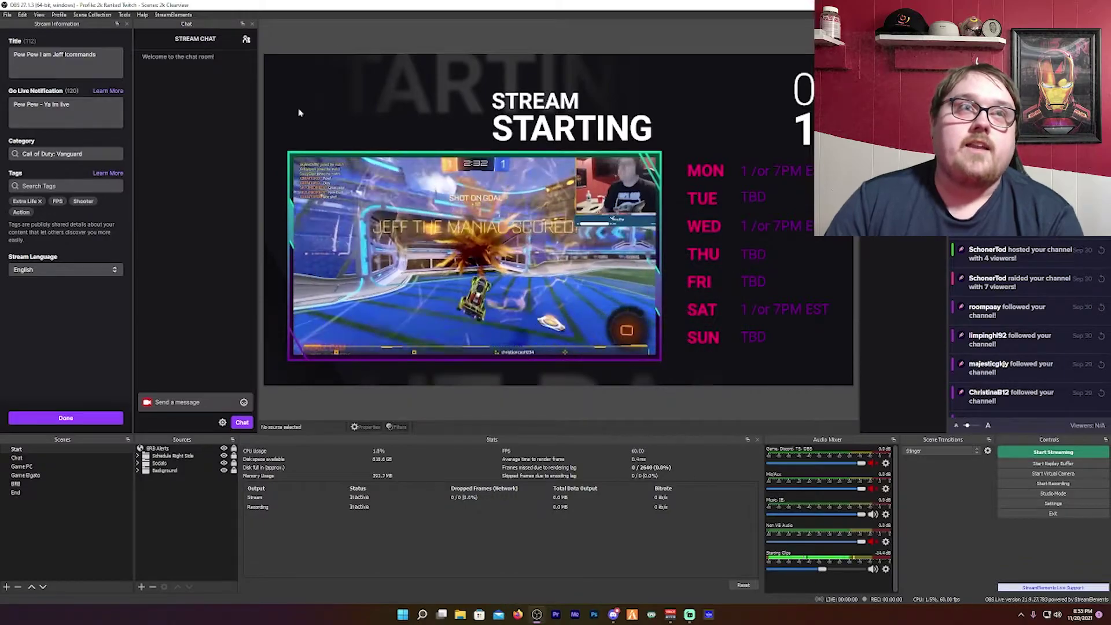
click(91, 15)
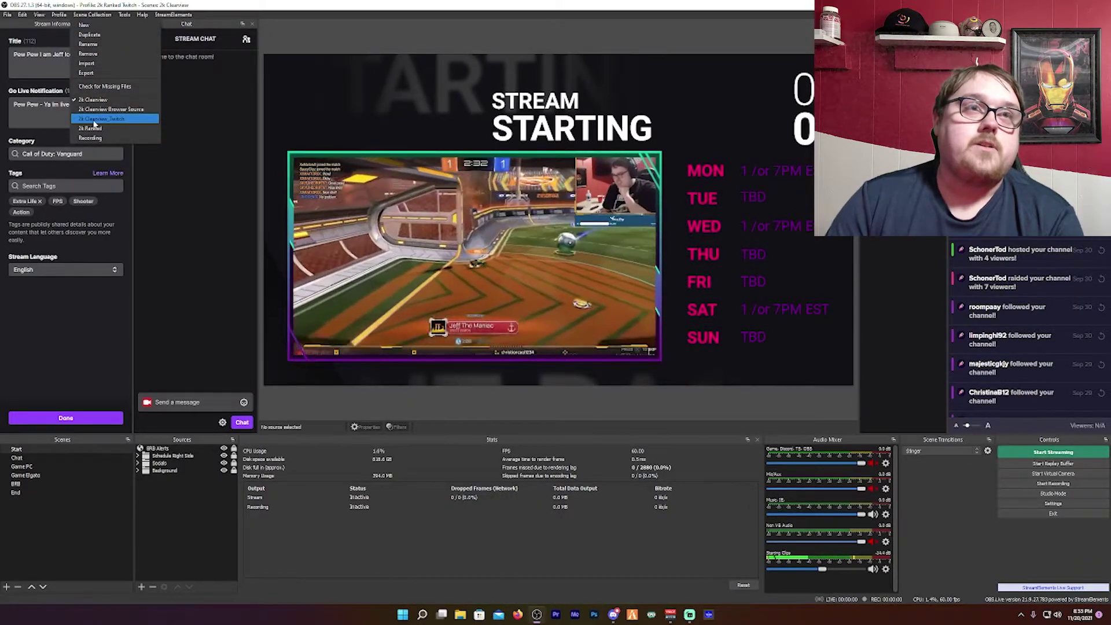
click(94, 119)
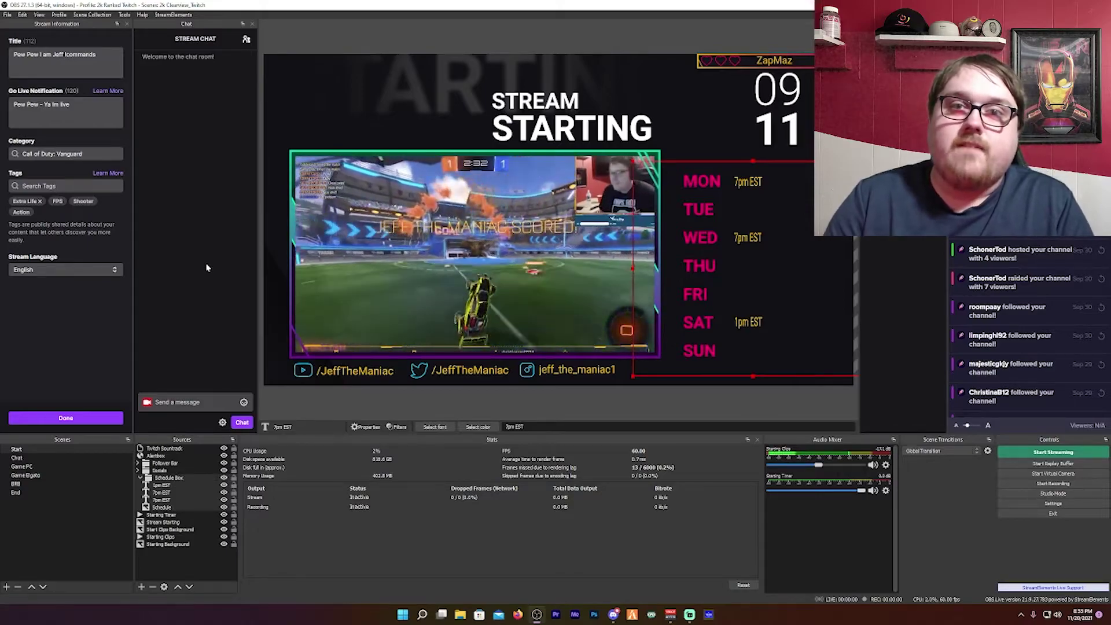
click(145, 478)
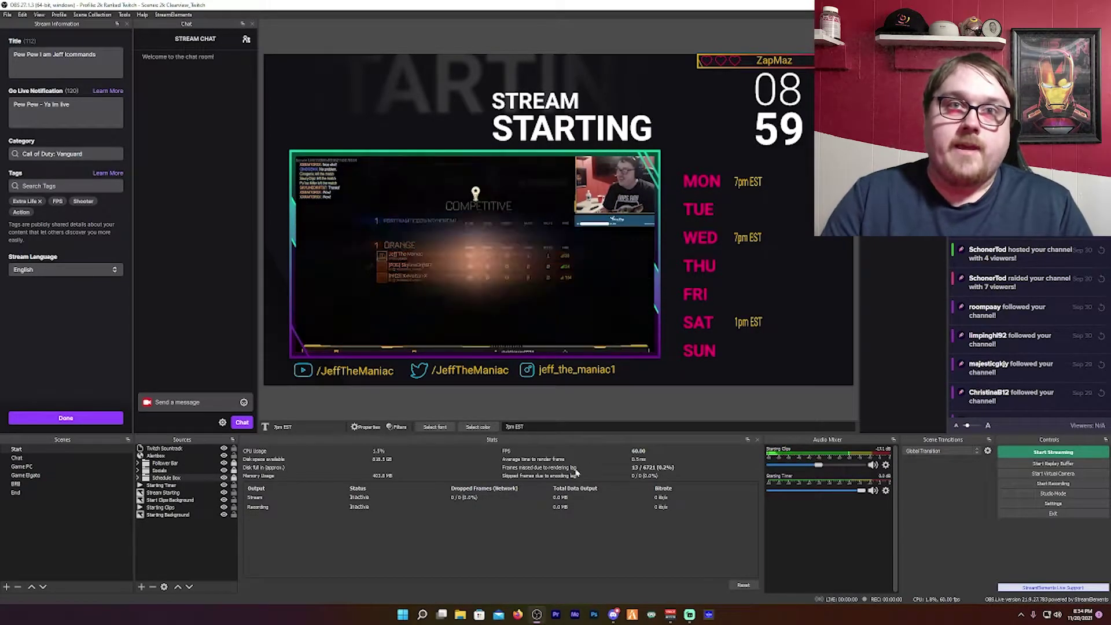
Step: Toggle 'Search known locations for scene collections when importing' in General settings and apply
click(1080, 503)
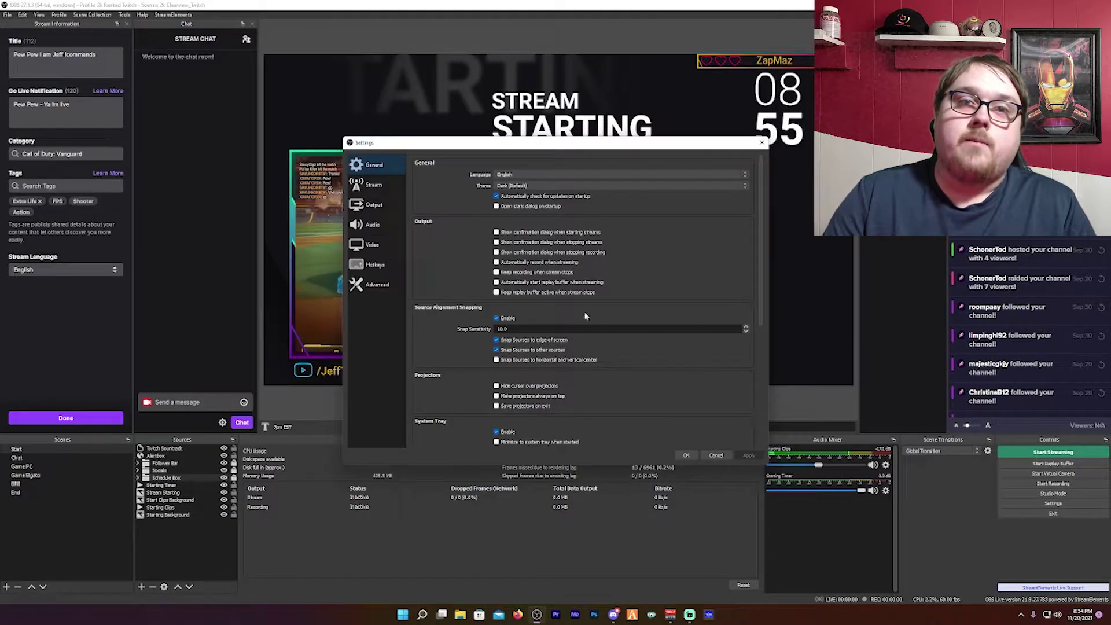
scroll(585, 316, down, 5)
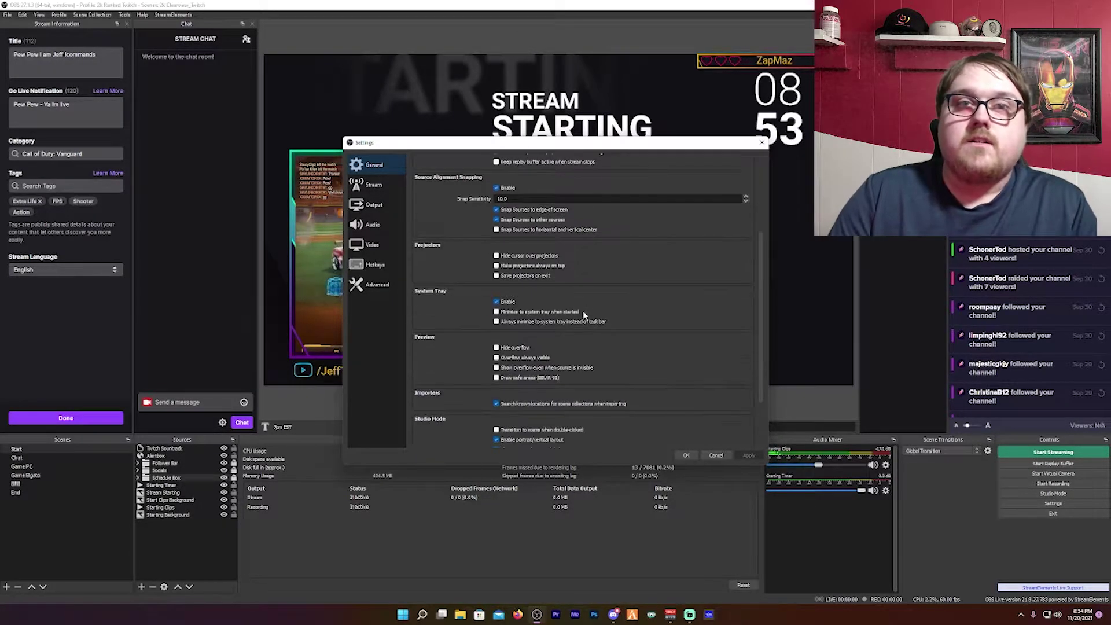
scroll(585, 316, down, 3)
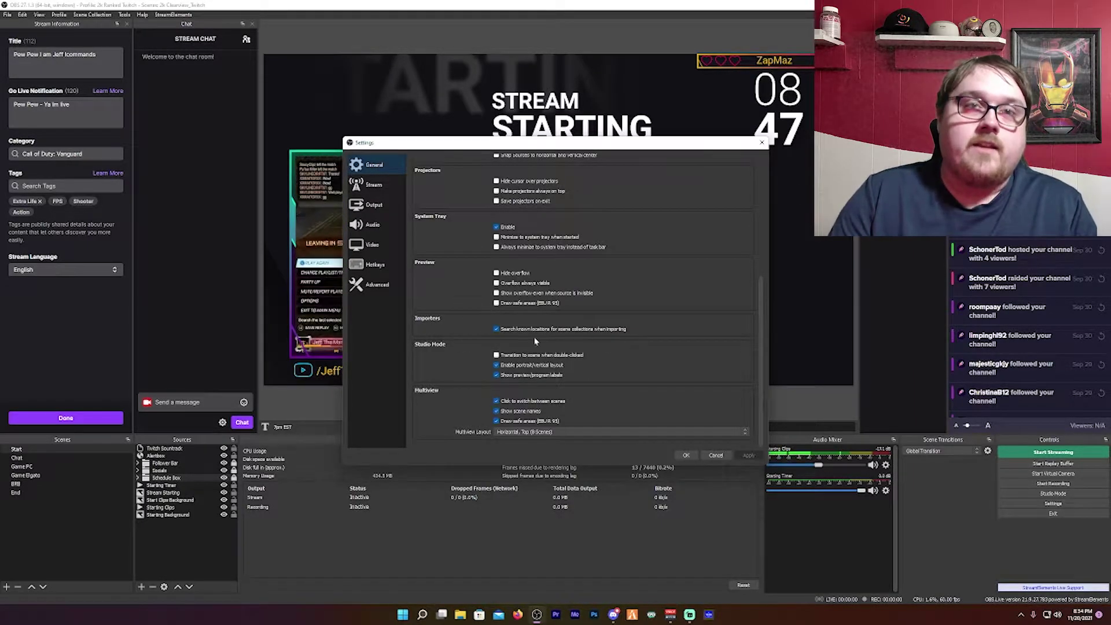
click(496, 329)
click(749, 455)
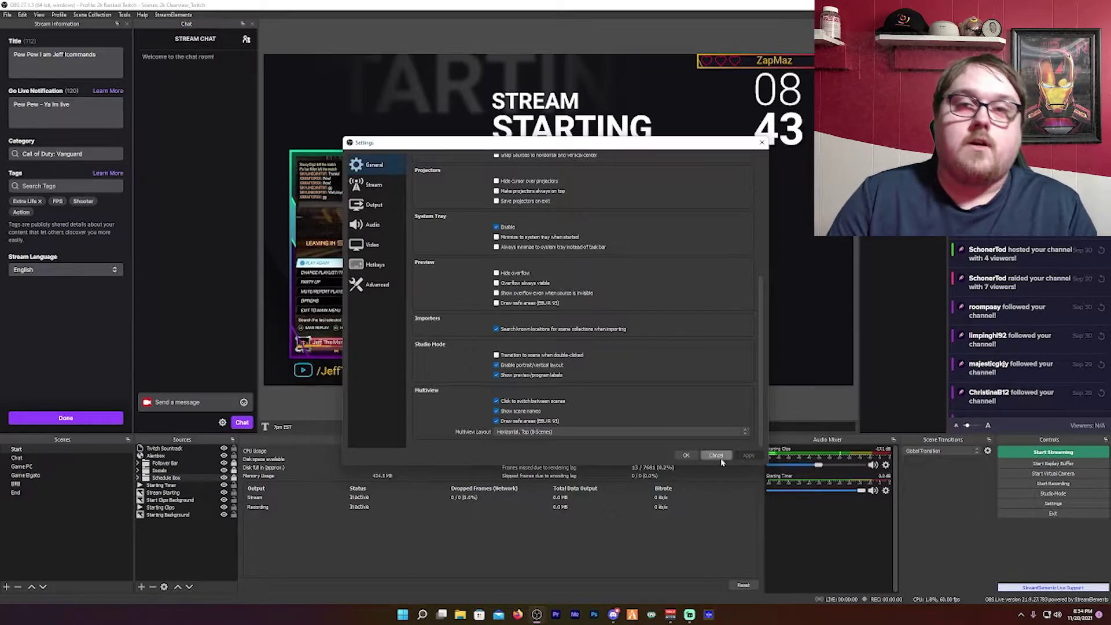
Step: Close Settings and reload the 2k Clearview_Twitch scene collection
click(686, 454)
click(92, 14)
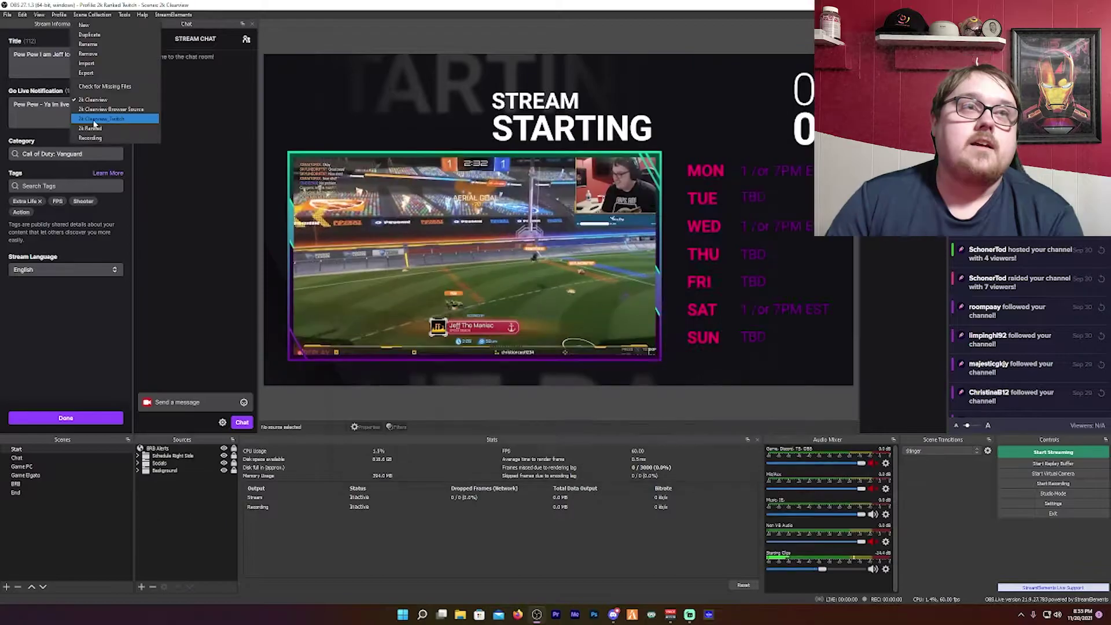
click(110, 115)
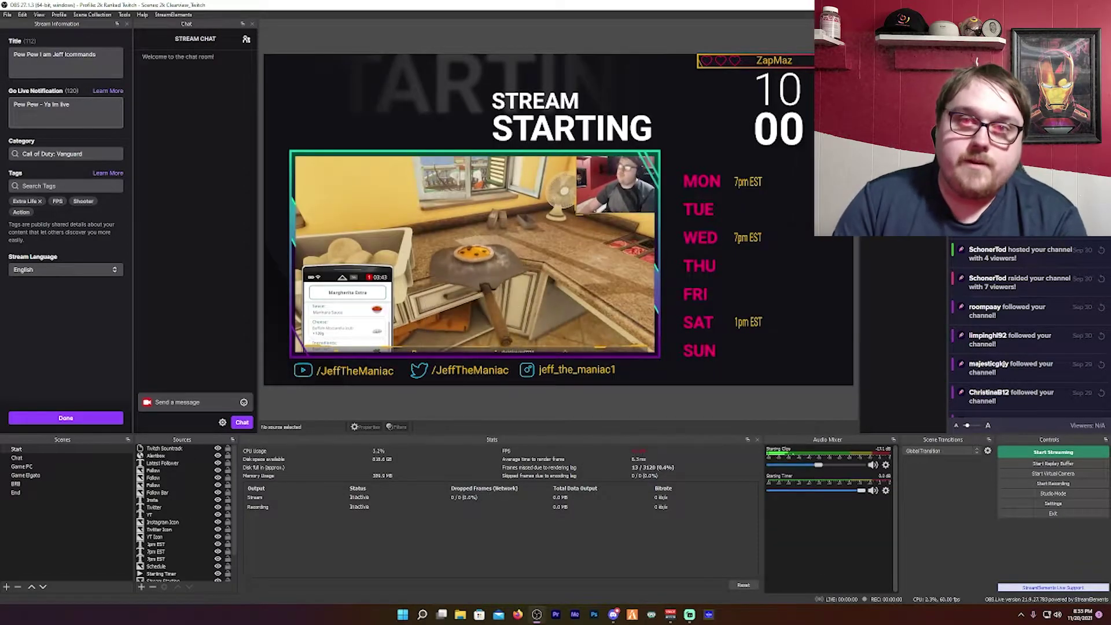
Step: Group the four Follow sources as 'Follower Bar' and collapse the group
click(155, 471)
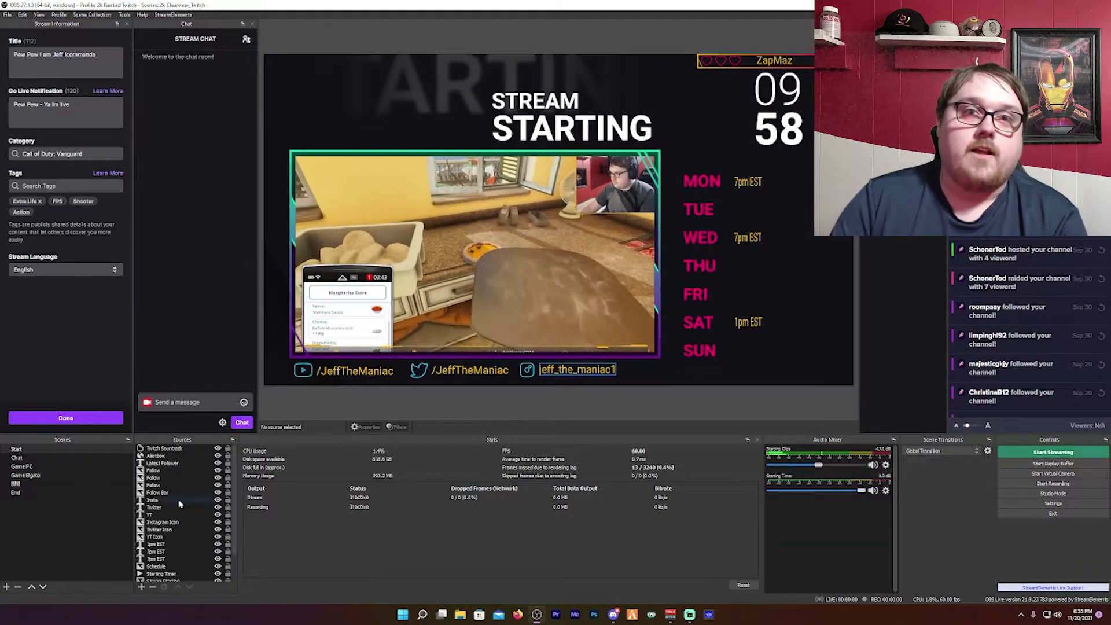
key(shift+Down)
key(shift+Down)
key(shift+Down)
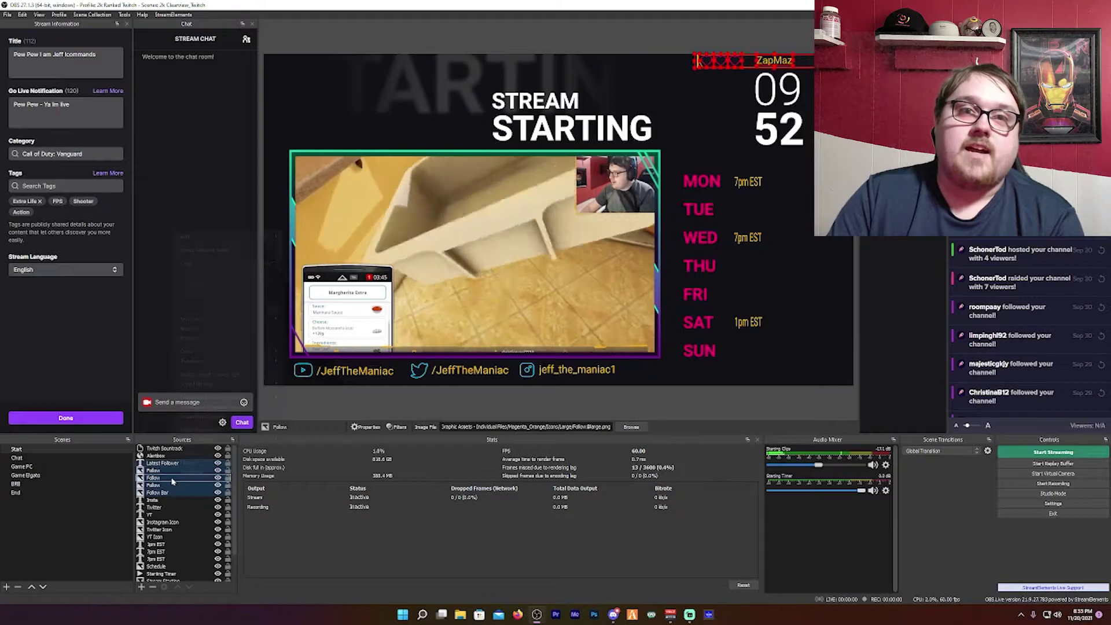
right_click(173, 478)
click(204, 250)
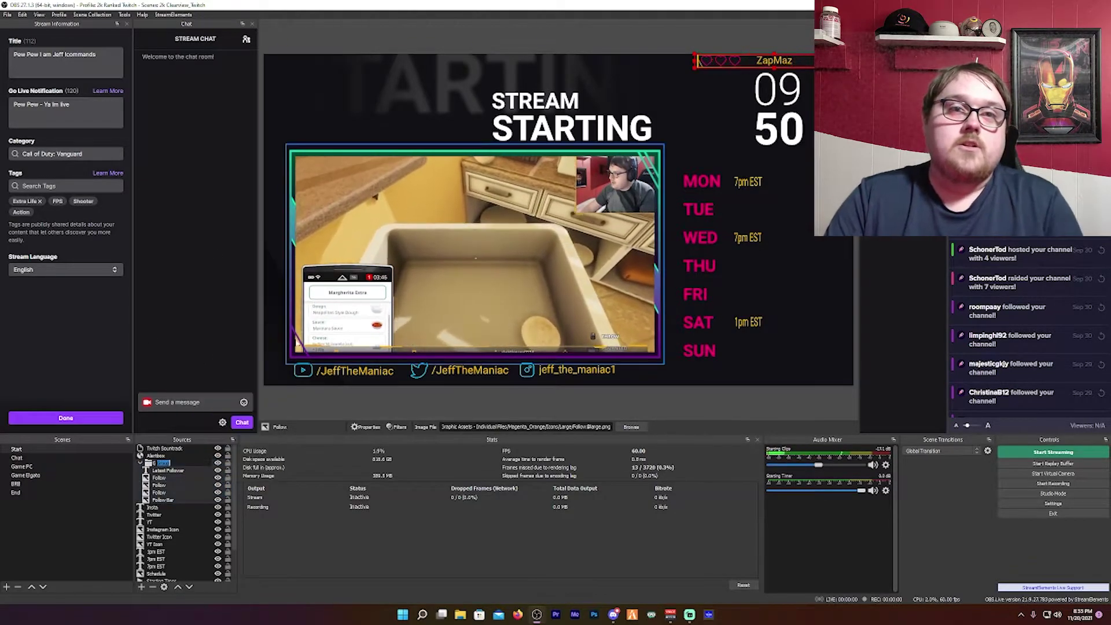
text(F)
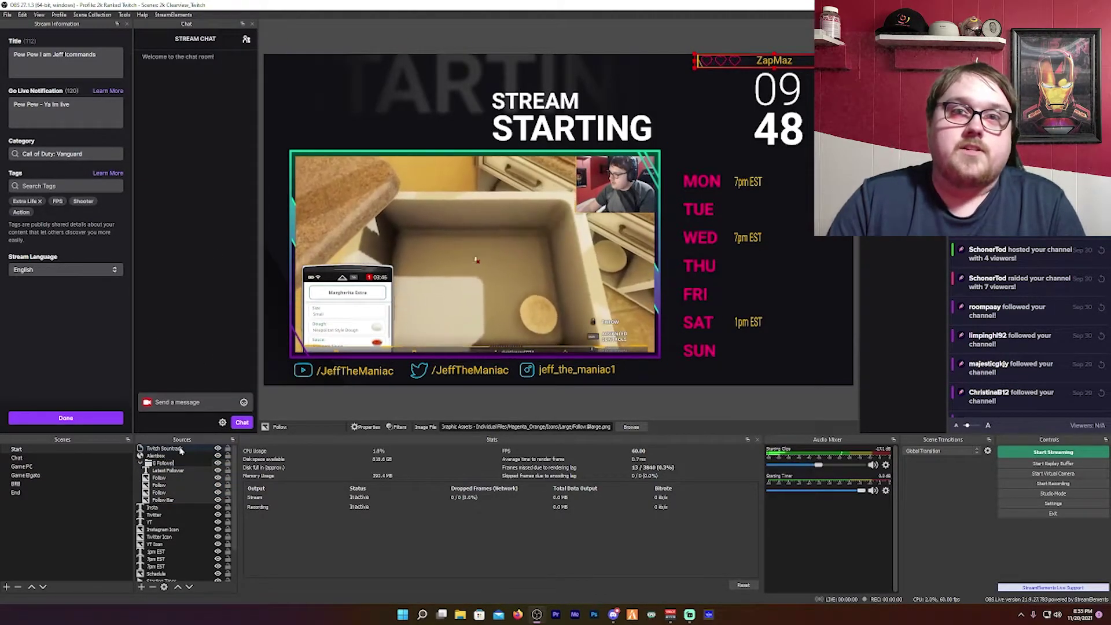
text(ollower Bar)
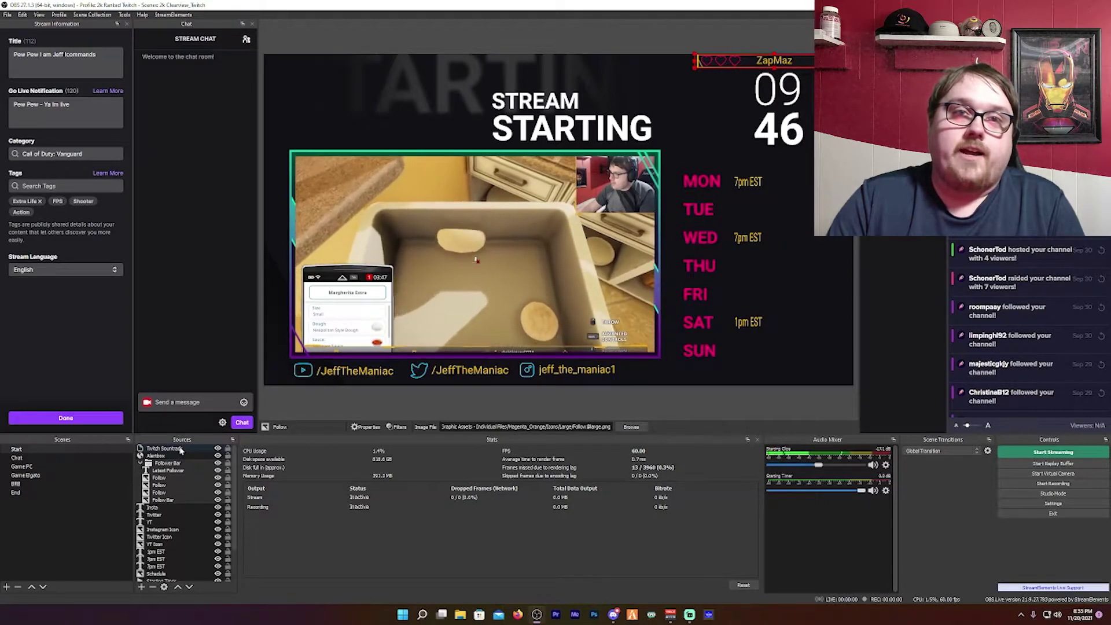
click(140, 465)
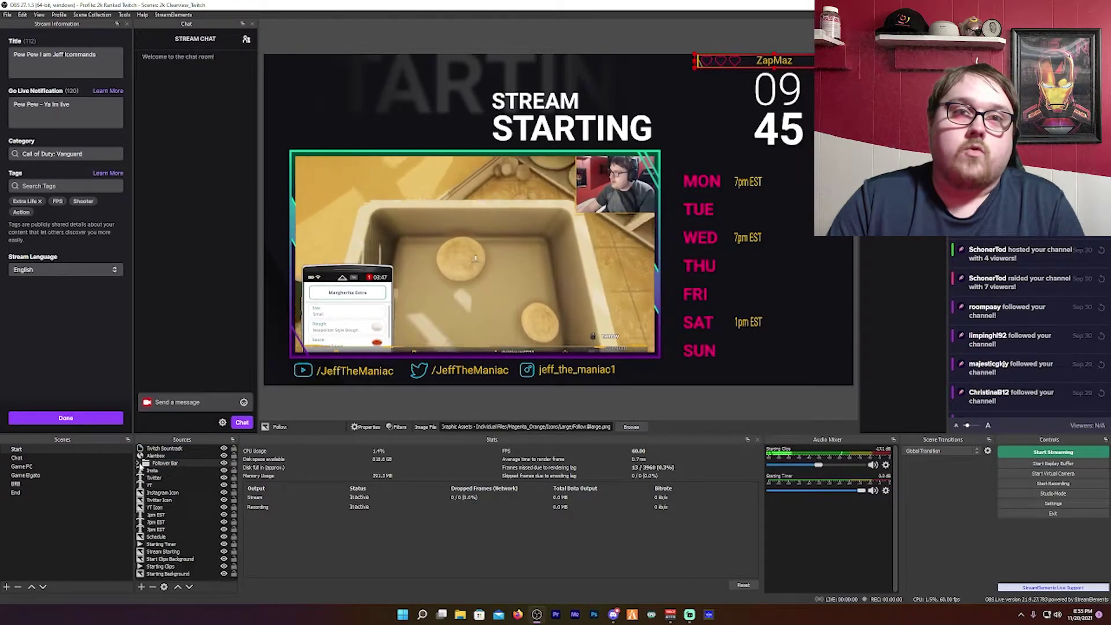
Step: Select the Insta, Twitter and YT social sources for grouping
click(174, 470)
shift+click(154, 485)
shift+click(155, 492)
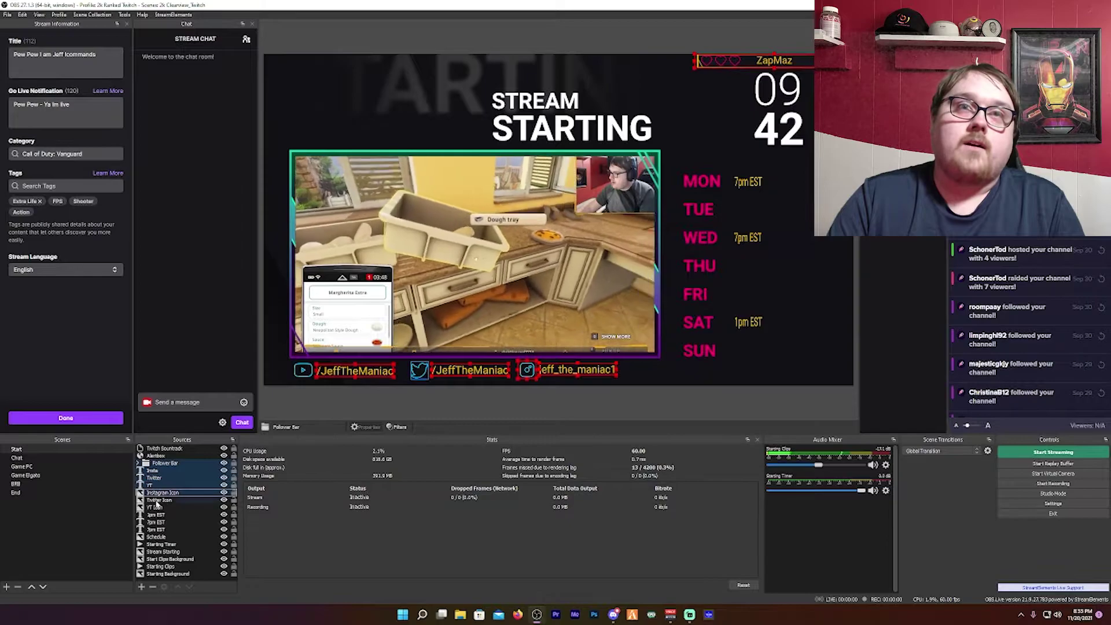
shift+click(156, 507)
right_click(167, 503)
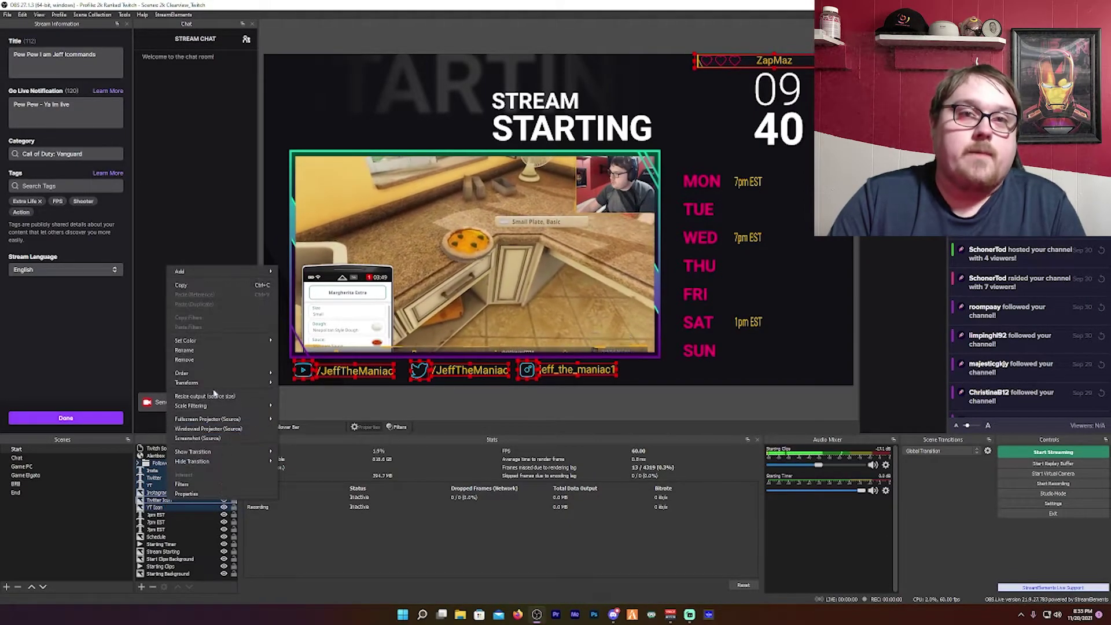
Step: Group the selected social sources as 'Socials' and collapse the group
key(Escape)
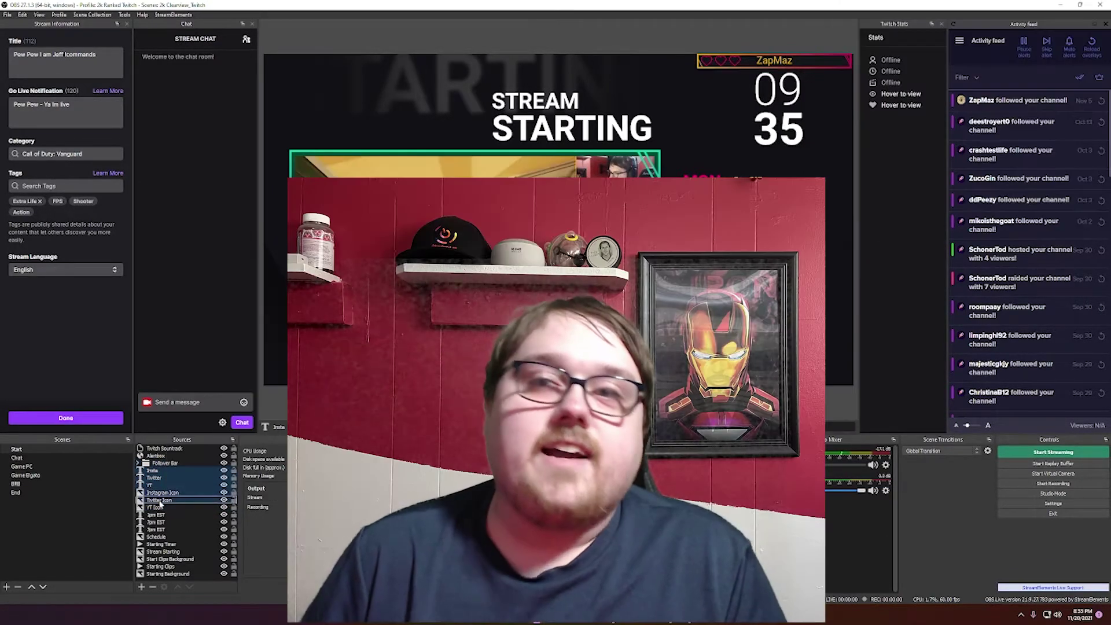
right_click(163, 492)
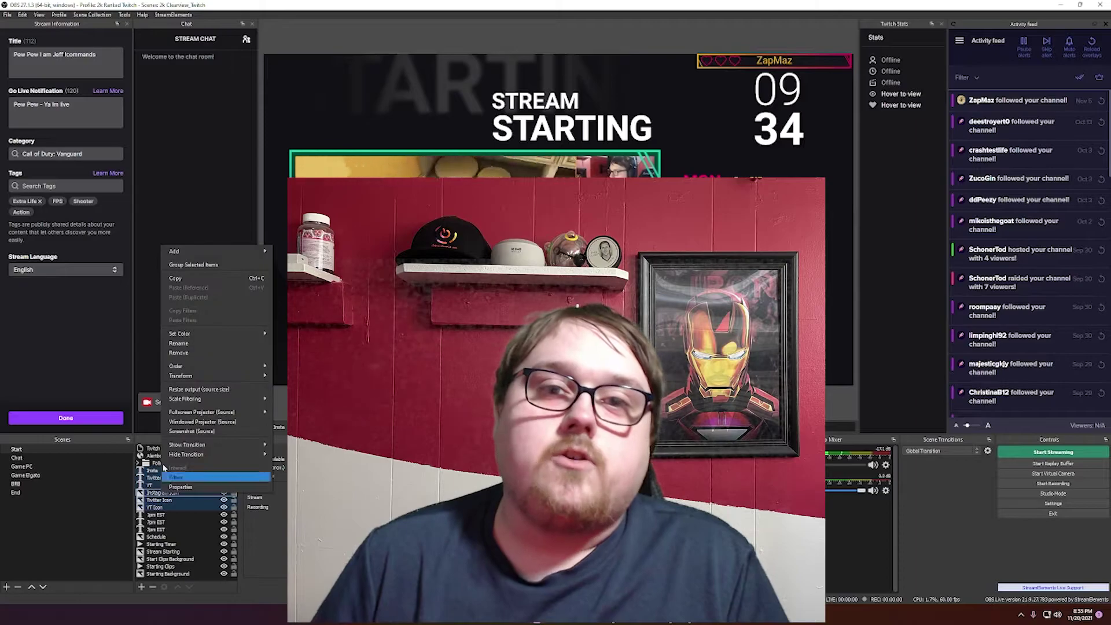
click(199, 265)
text(Socia)
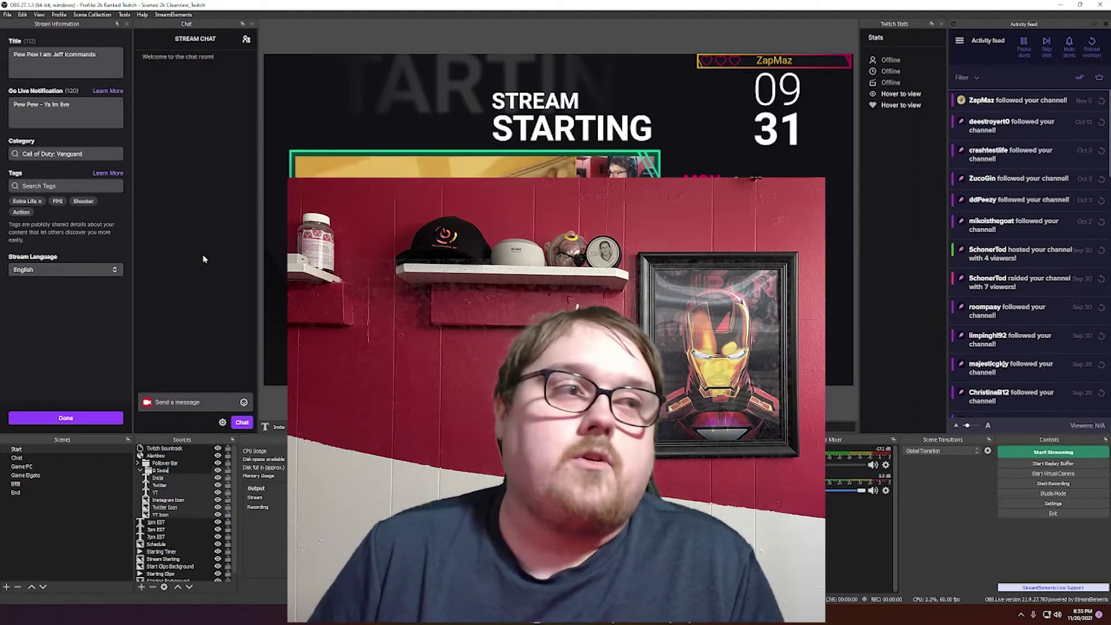
text(ls)
key(Return)
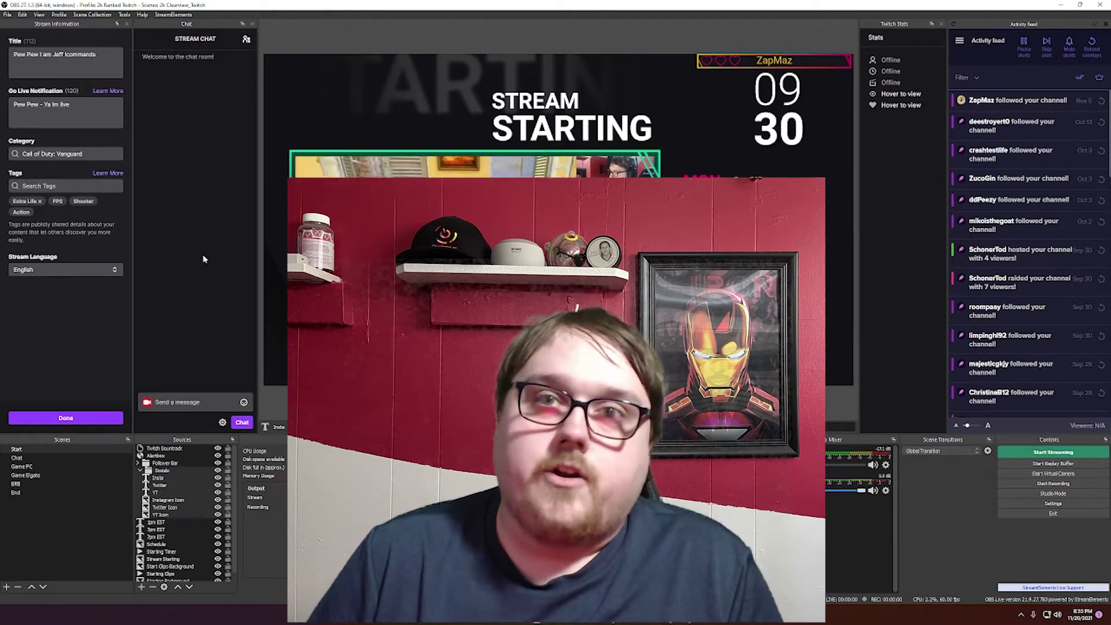
click(143, 472)
Step: Select the 3pm EST, 7pm EST and Schedule sources
shift+click(167, 487)
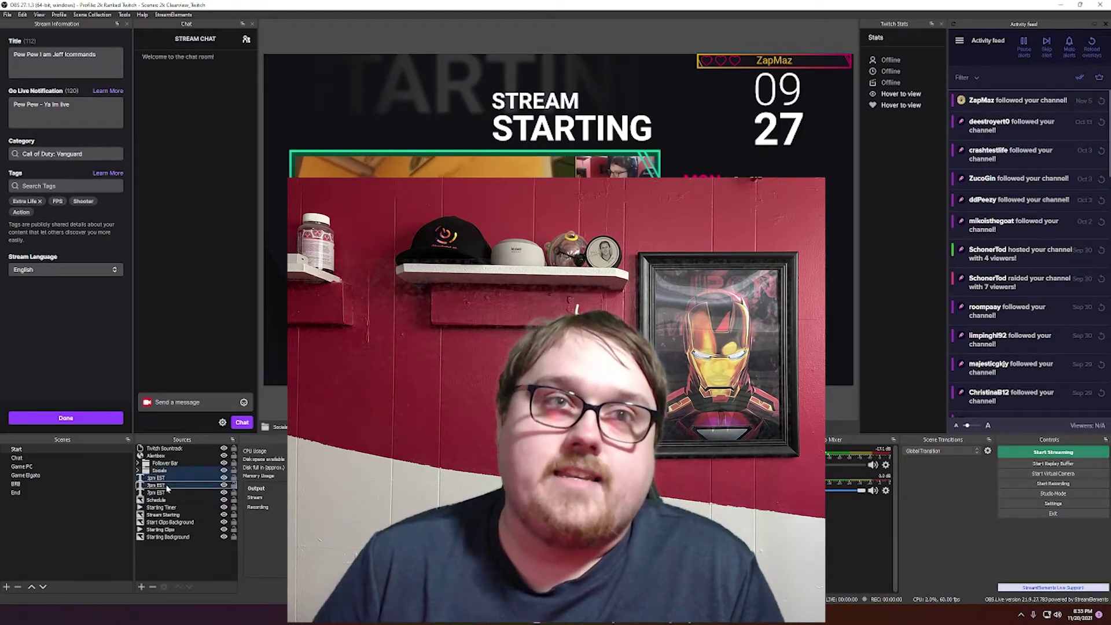
shift+click(167, 493)
shift+click(166, 500)
right_click(235, 485)
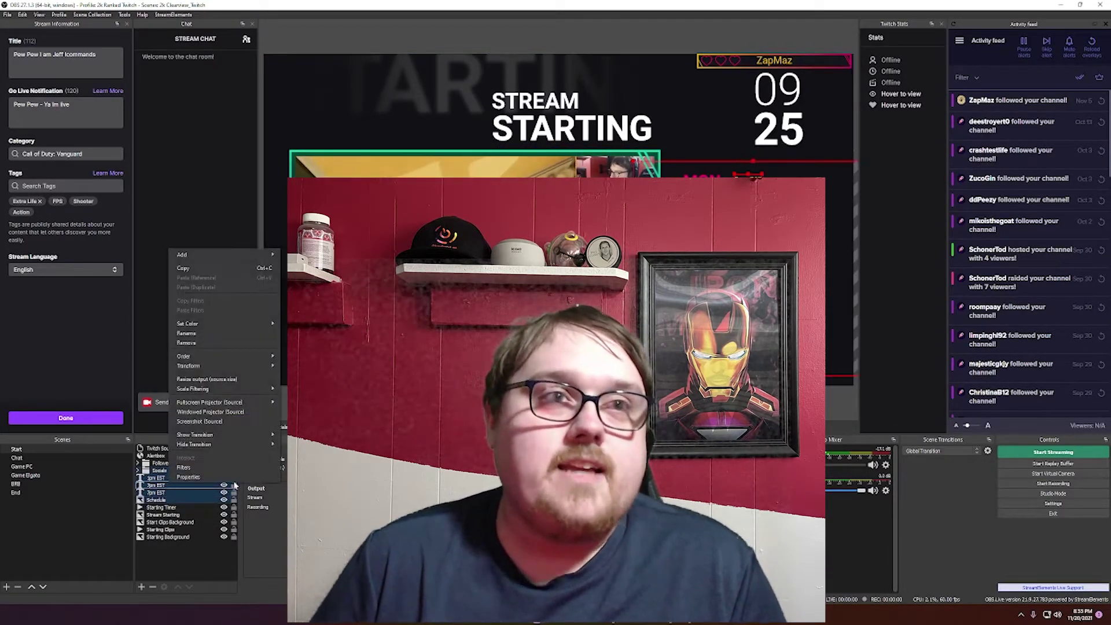
right_click(155, 491)
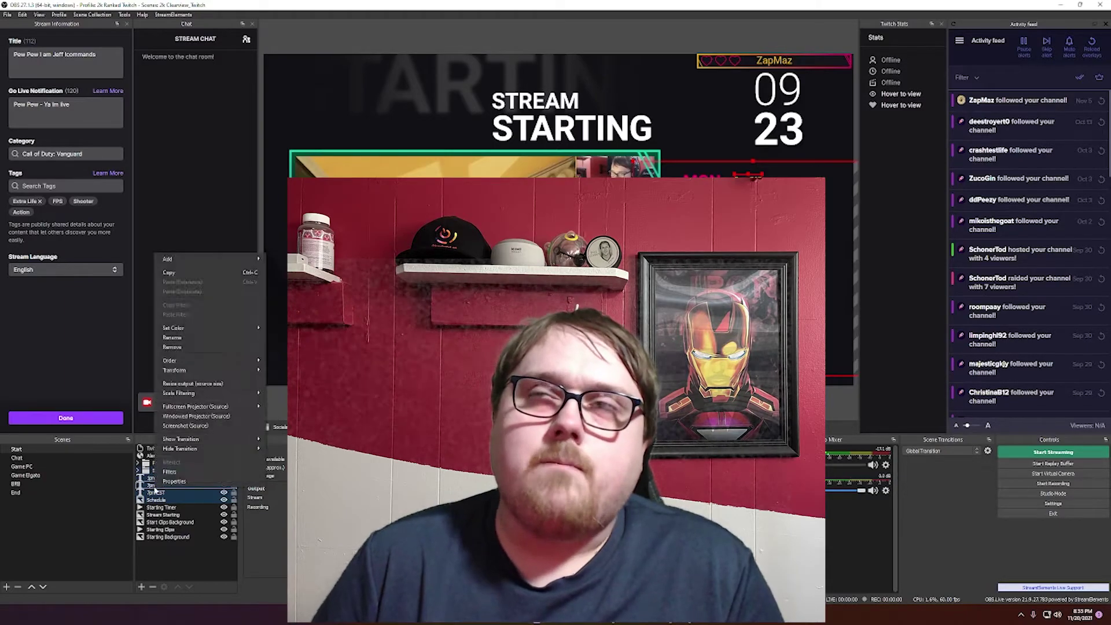
click(146, 483)
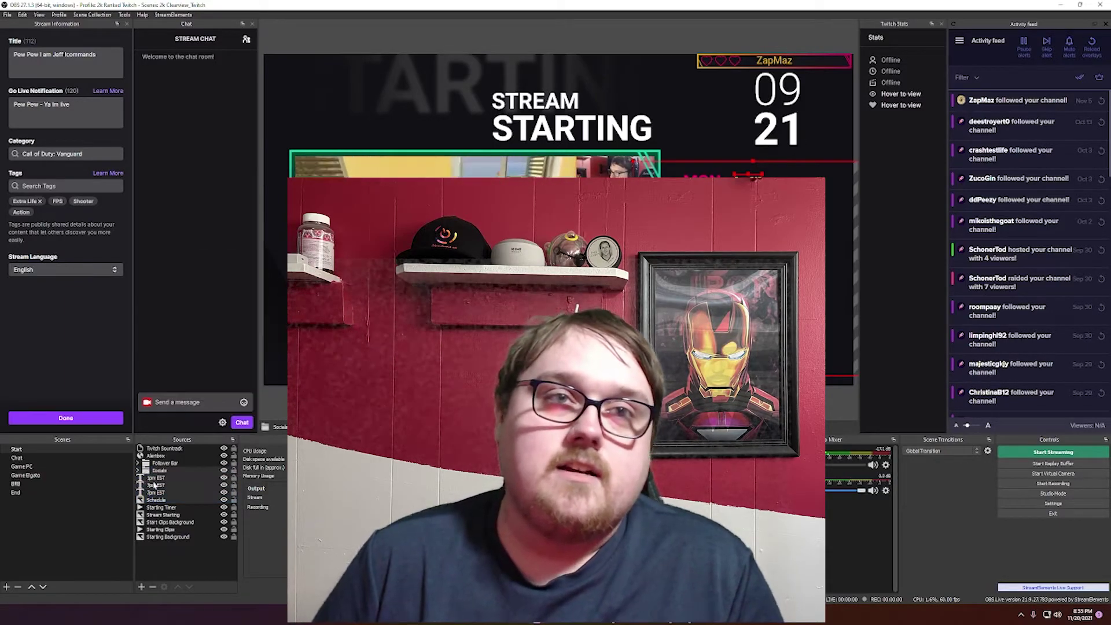
click(155, 479)
ctrl+click(155, 486)
ctrl+click(156, 500)
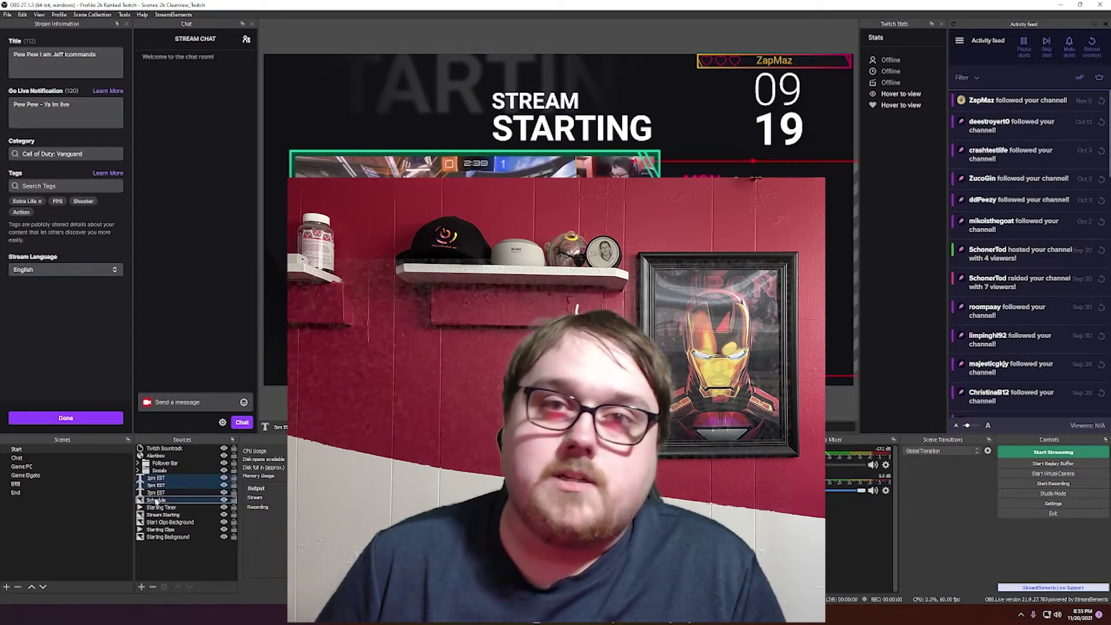
ctrl+click(155, 493)
Step: Group the selected schedule sources as 'Schedule Box' and collapse it
right_click(163, 494)
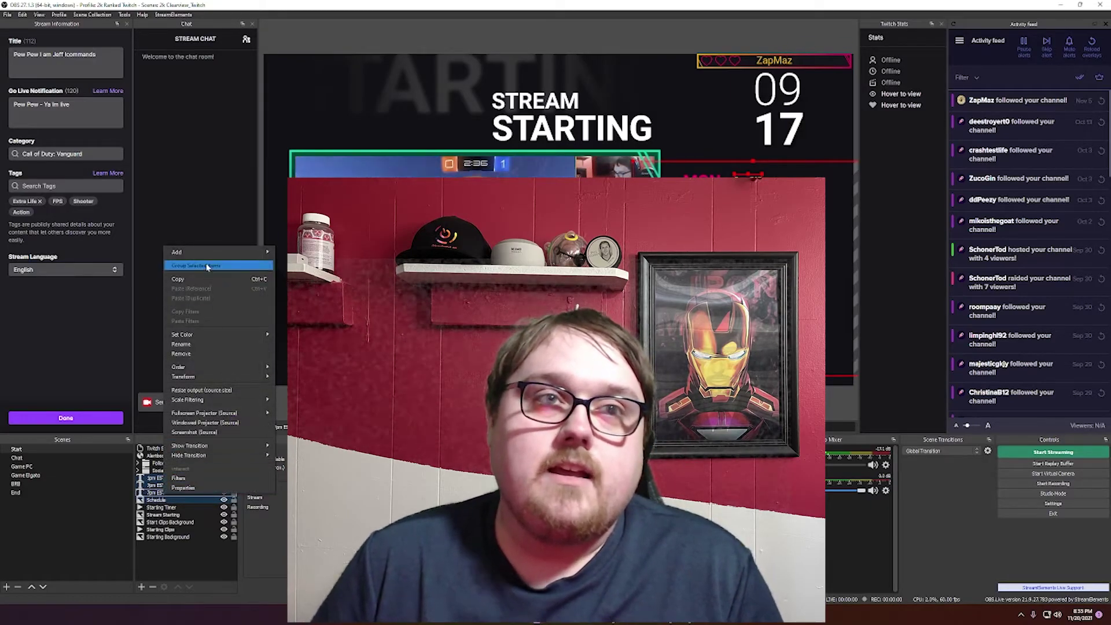
click(207, 266)
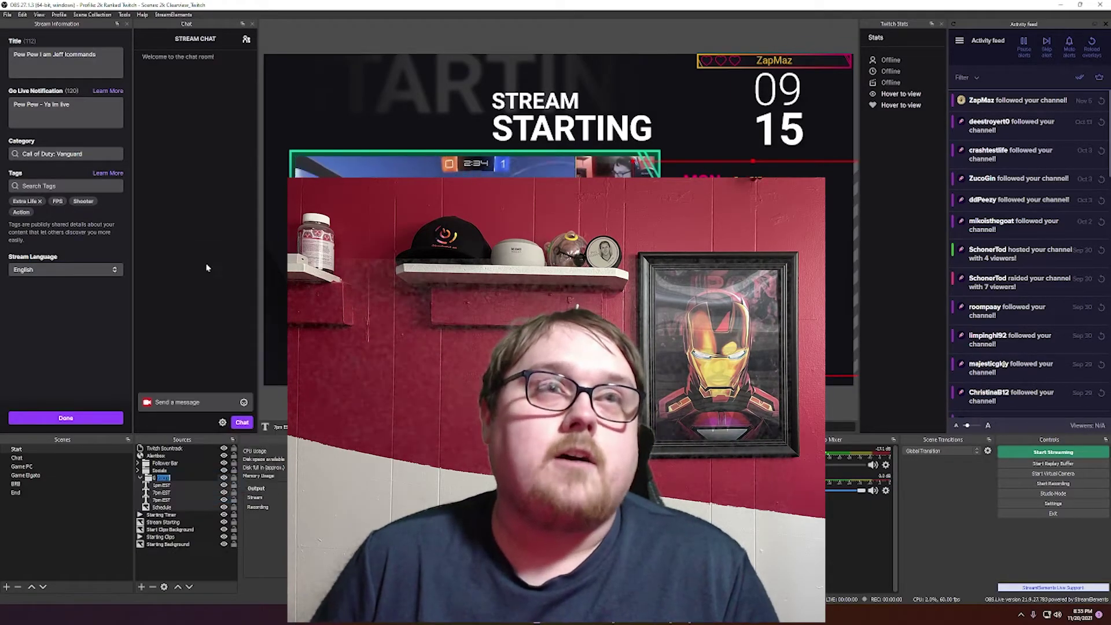
text(Schedul)
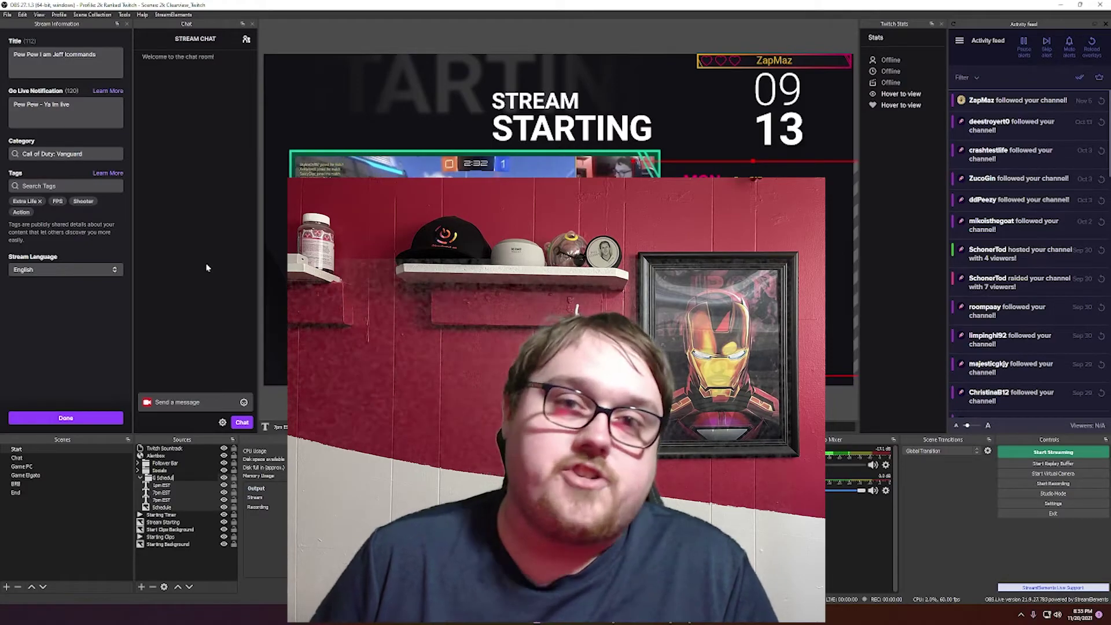
text(e Box)
key(Return)
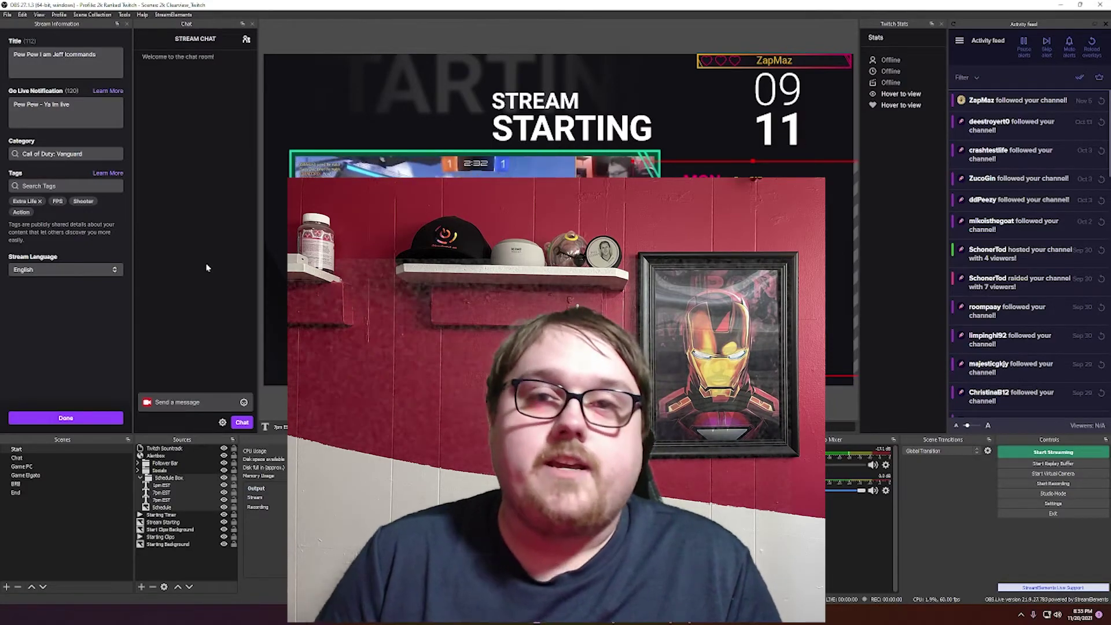
click(139, 478)
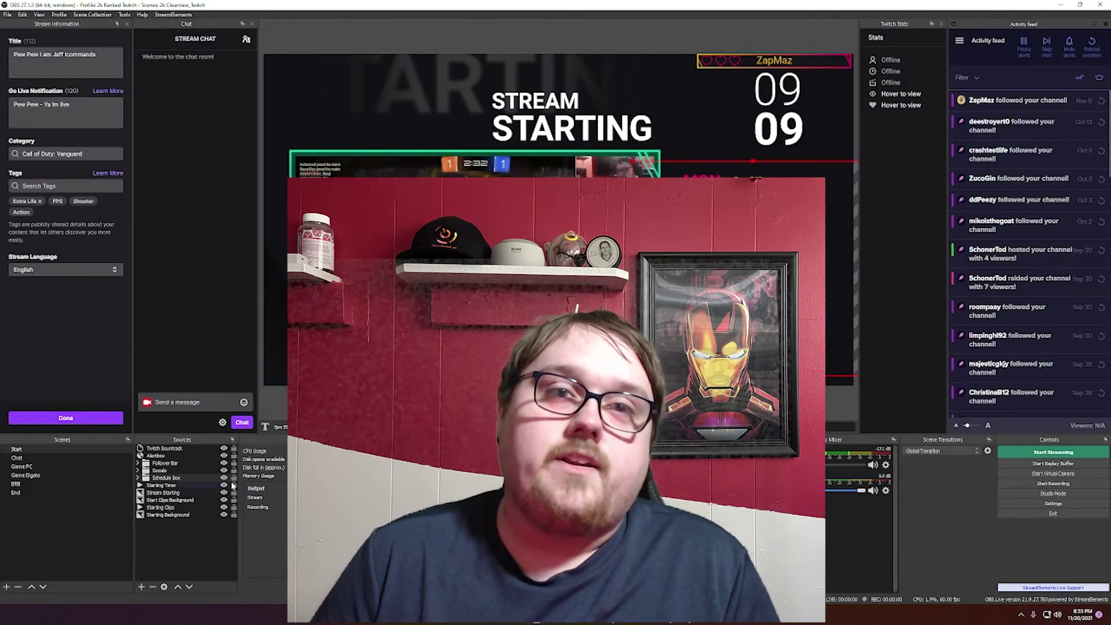